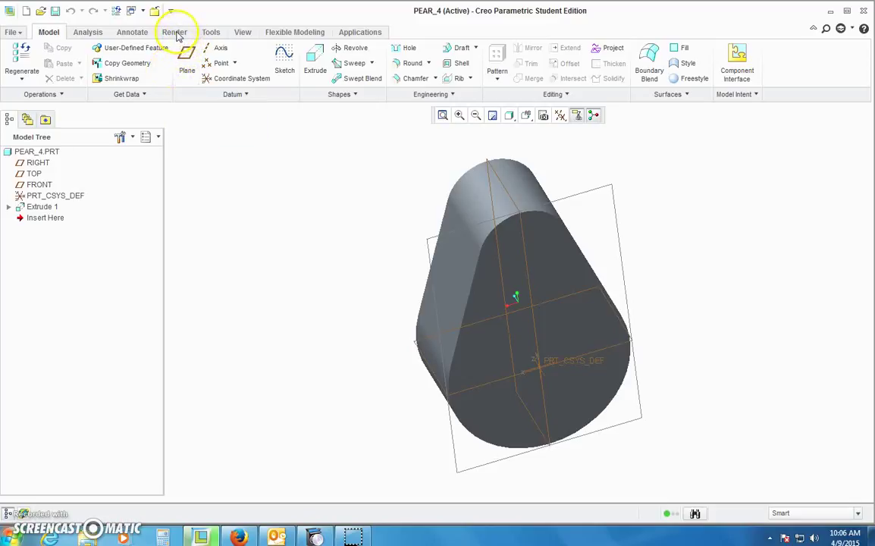
- Apply the painted red appearance from My Appearances to the whole pear part
{"action": "left_click", "coordinate": [174, 34]}
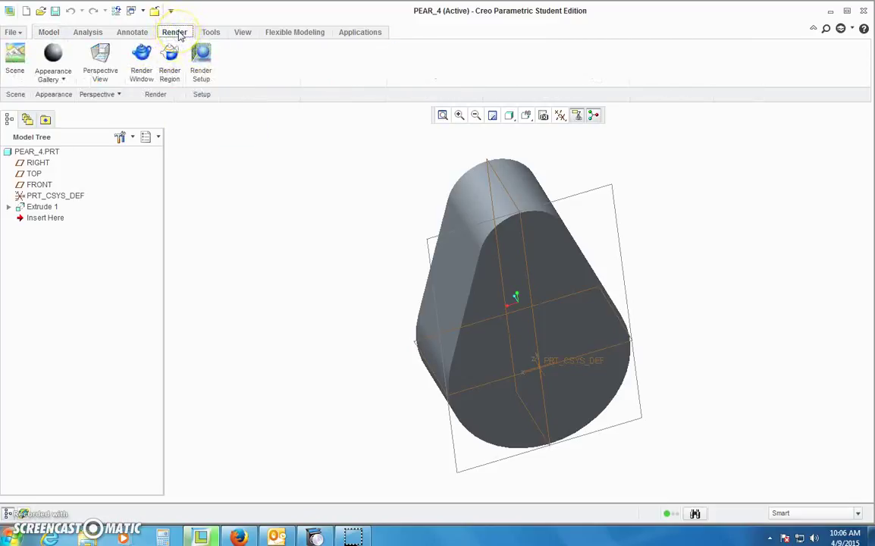
{"action": "left_click", "coordinate": [65, 79]}
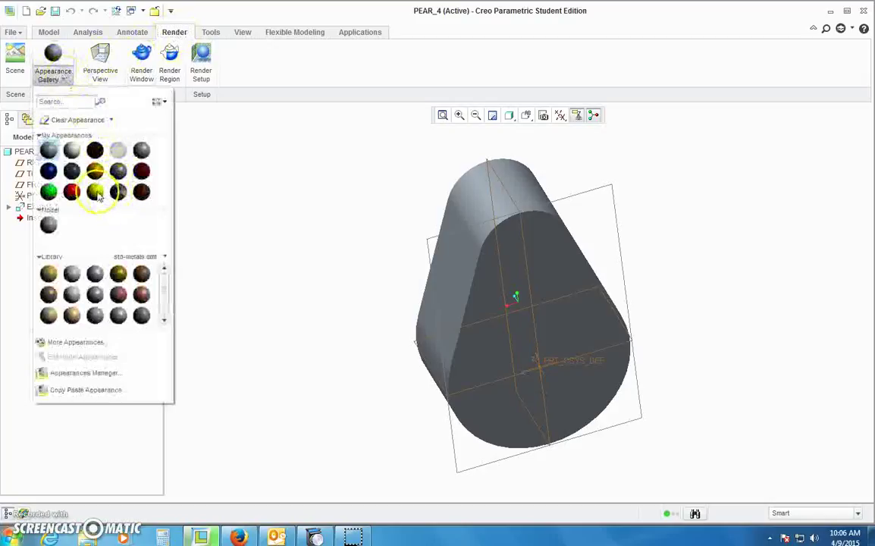
{"action": "mouse_move", "coordinate": [97, 196]}
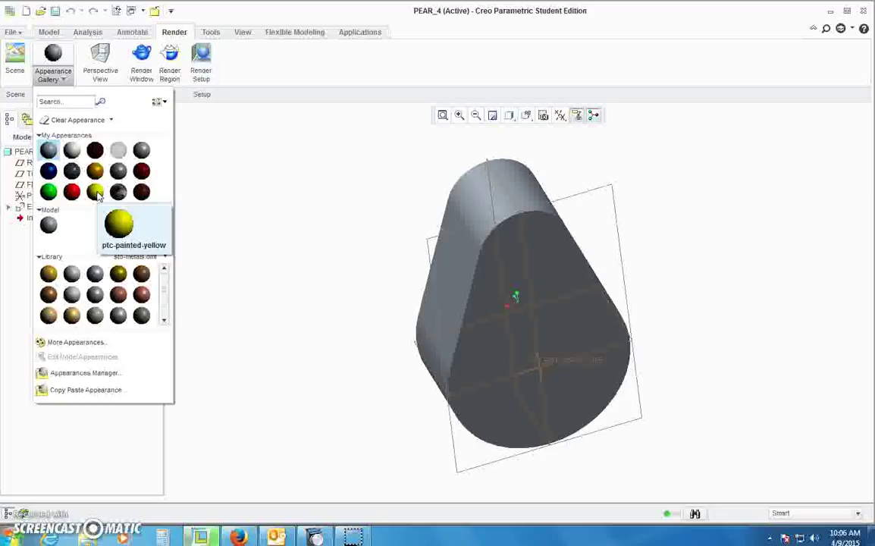
{"action": "left_click", "coordinate": [96, 171]}
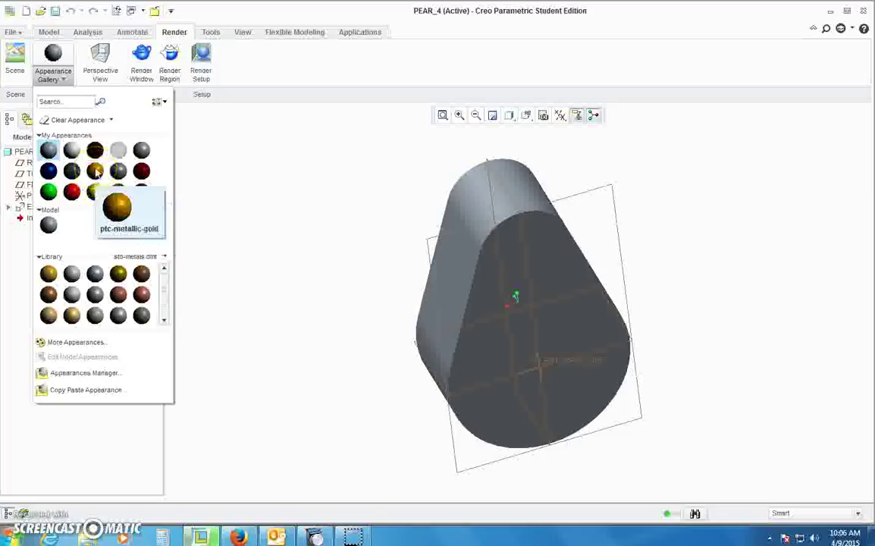
{"action": "mouse_move", "coordinate": [94, 300]}
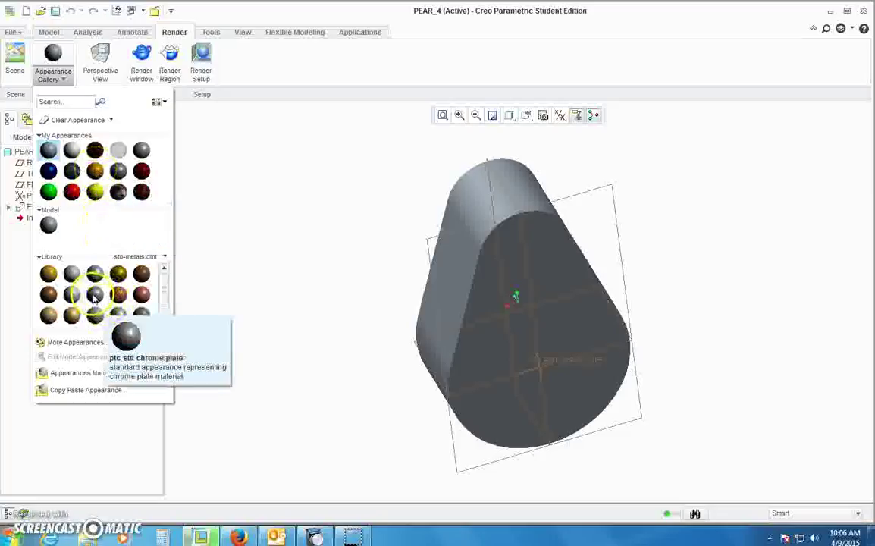
{"action": "left_click", "coordinate": [72, 194]}
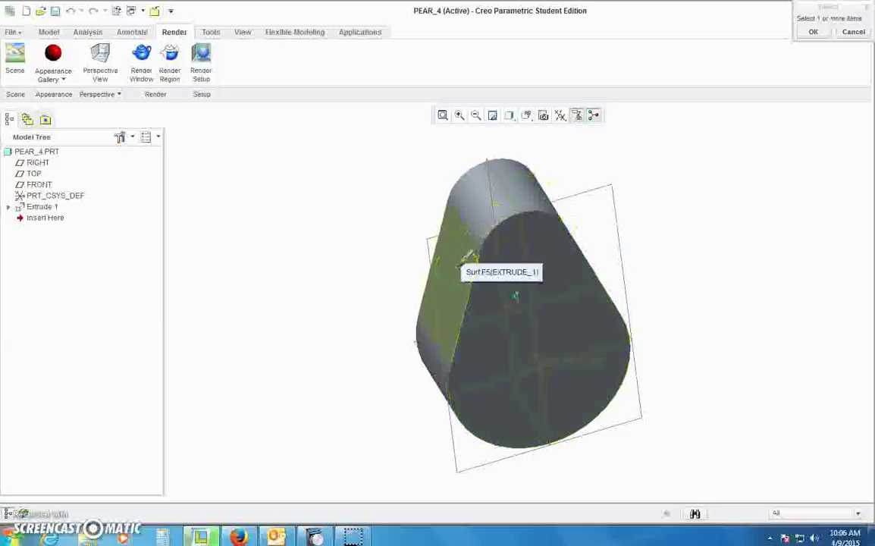
{"action": "left_click", "coordinate": [479, 251]}
{"action": "left_click", "coordinate": [610, 180]}
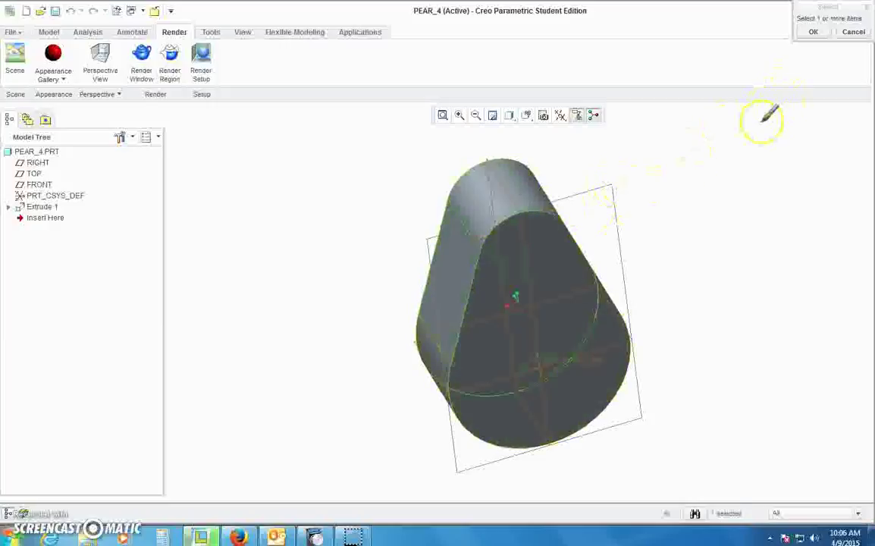
{"action": "left_click_drag", "start_coordinate": [827, 11], "coordinate": [660, 178]}
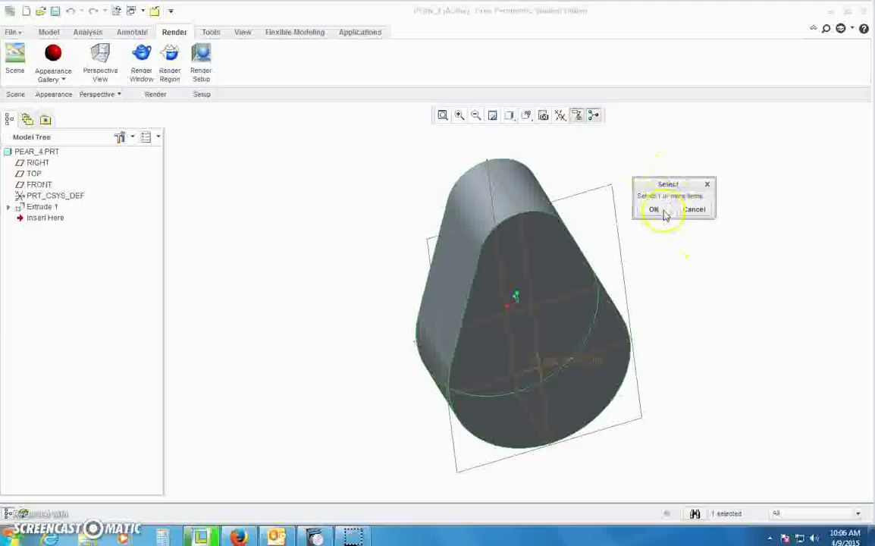
{"action": "left_click", "coordinate": [658, 208]}
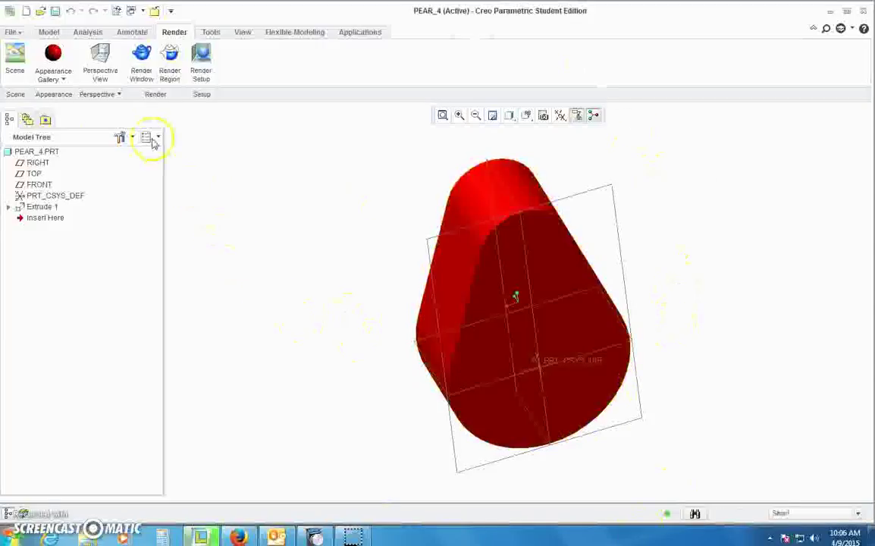
- Make the white hard-studio scene photolux-studio-hard from the scene gallery the active scene
{"action": "left_click", "coordinate": [17, 67]}
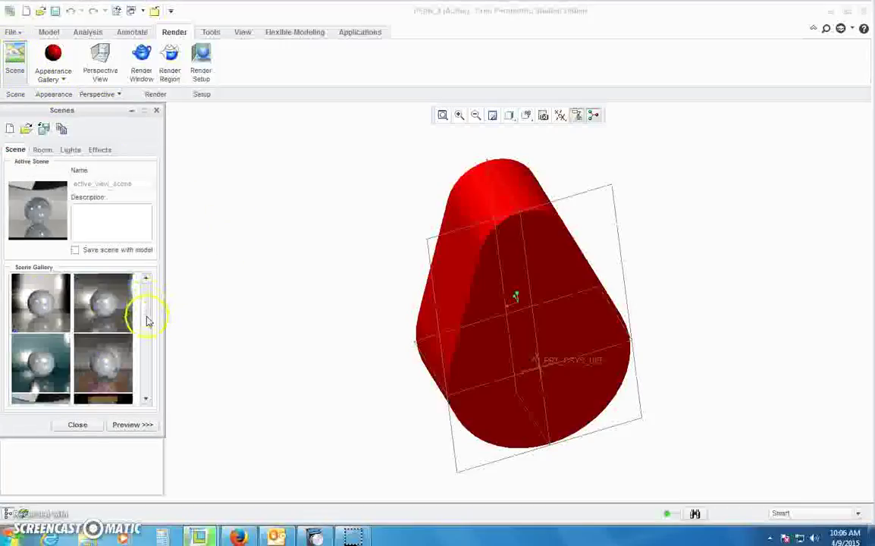
{"action": "scroll", "coordinate": [147, 334], "scroll_direction": "down", "scroll_amount": 1}
{"action": "scroll", "coordinate": [147, 353], "scroll_direction": "down", "scroll_amount": 1}
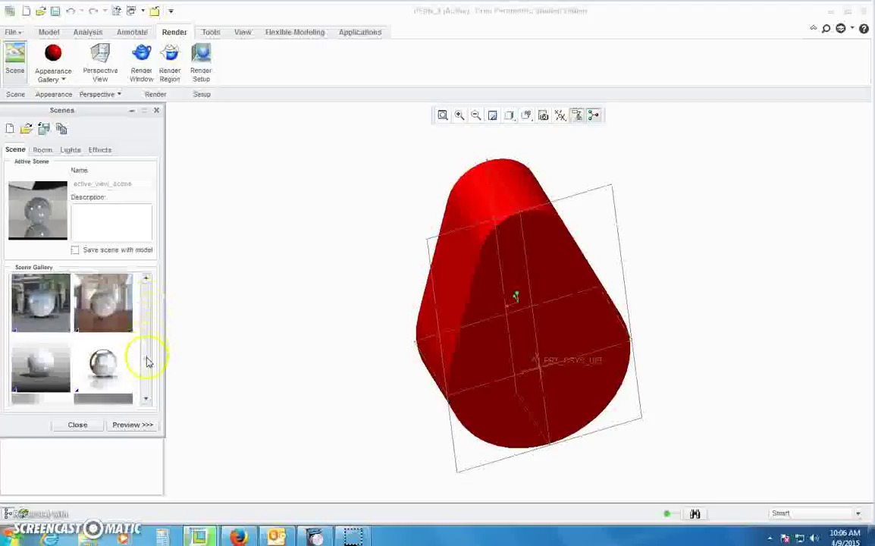
{"action": "double_click", "coordinate": [103, 363]}
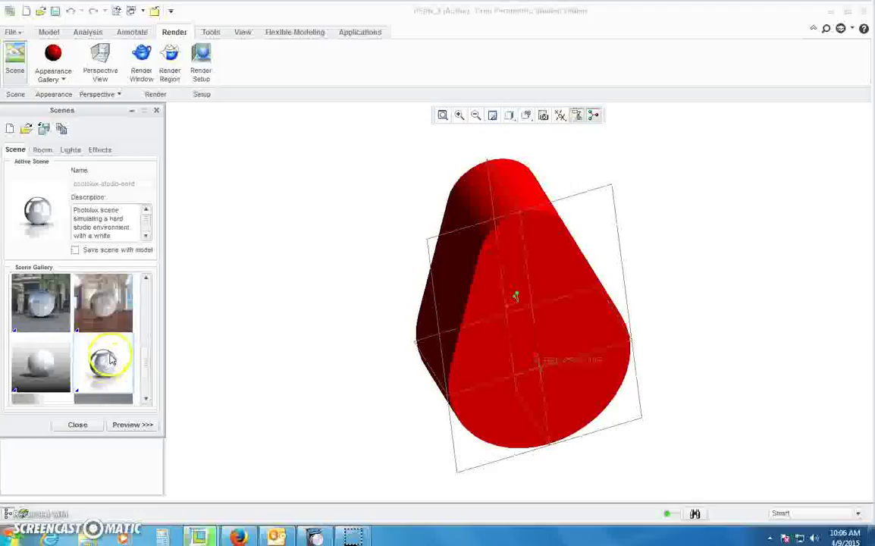
- Align the room's floor with the lowest point of the pear so the part rests on it
{"action": "left_click", "coordinate": [46, 151]}
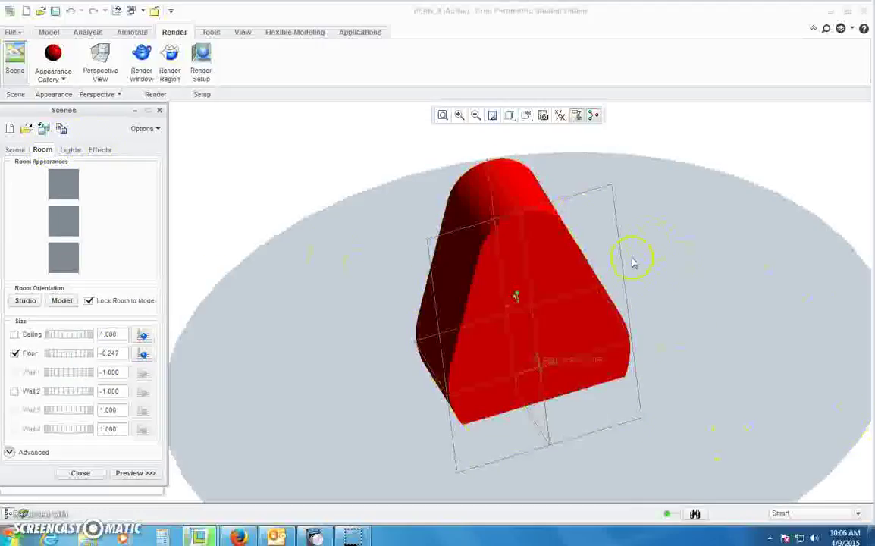
{"action": "scroll", "coordinate": [607, 261], "scroll_direction": "down", "scroll_amount": 3}
{"action": "mouse_move", "coordinate": [606, 261]}
{"action": "middle_mouse_down"}
{"action": "mouse_move", "coordinate": [627, 289]}
{"action": "mouse_move", "coordinate": [601, 264]}
{"action": "mouse_move", "coordinate": [615, 203]}
{"action": "mouse_move", "coordinate": [595, 253]}
{"action": "mouse_move", "coordinate": [615, 250]}
{"action": "middle_mouse_up"}
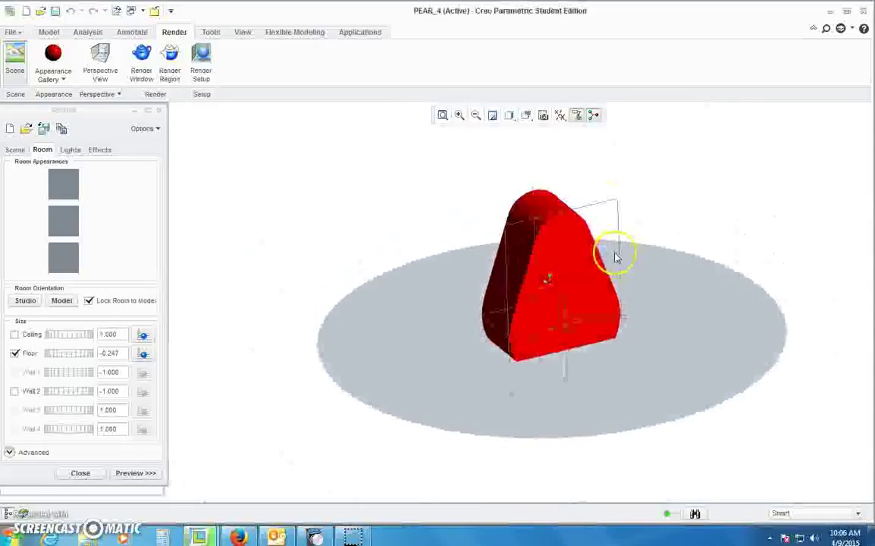
{"action": "scroll", "coordinate": [615, 254], "scroll_direction": "up", "scroll_amount": 2}
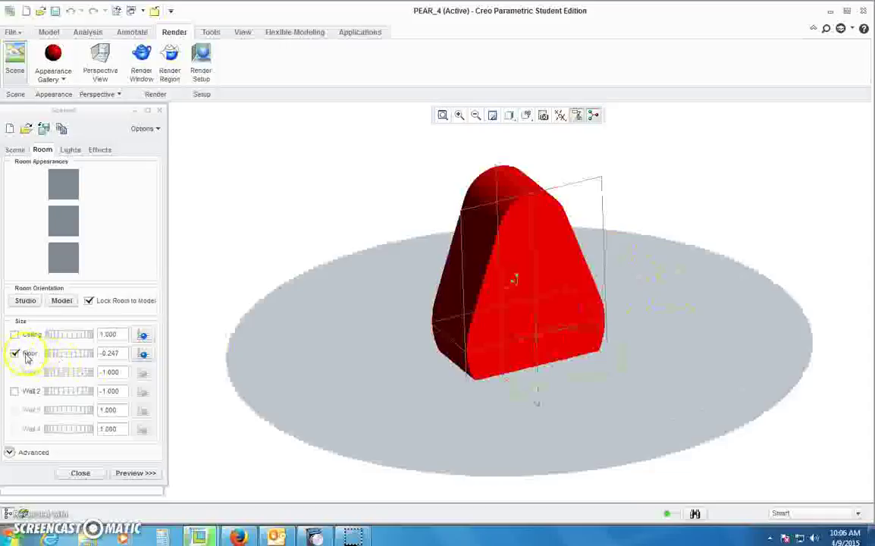
{"action": "left_click", "coordinate": [306, 347]}
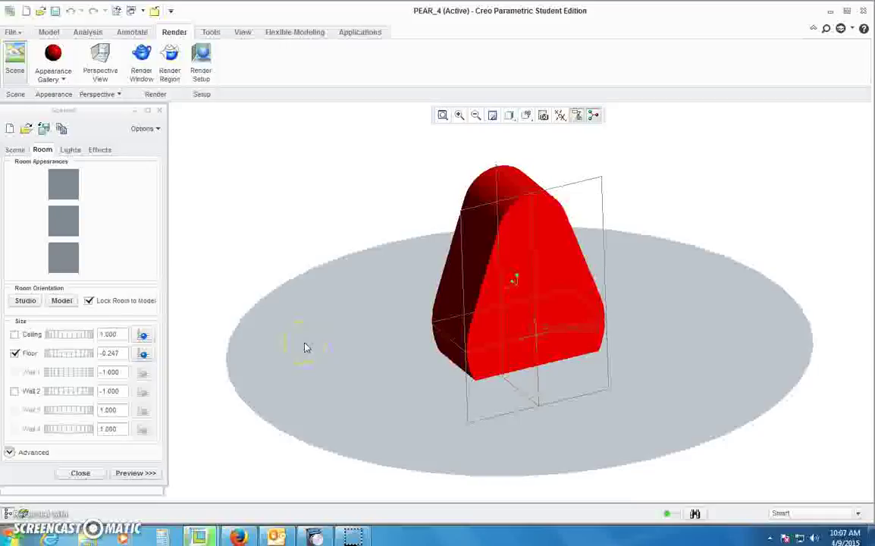
{"action": "left_click", "coordinate": [266, 325]}
{"action": "left_click", "coordinate": [144, 356]}
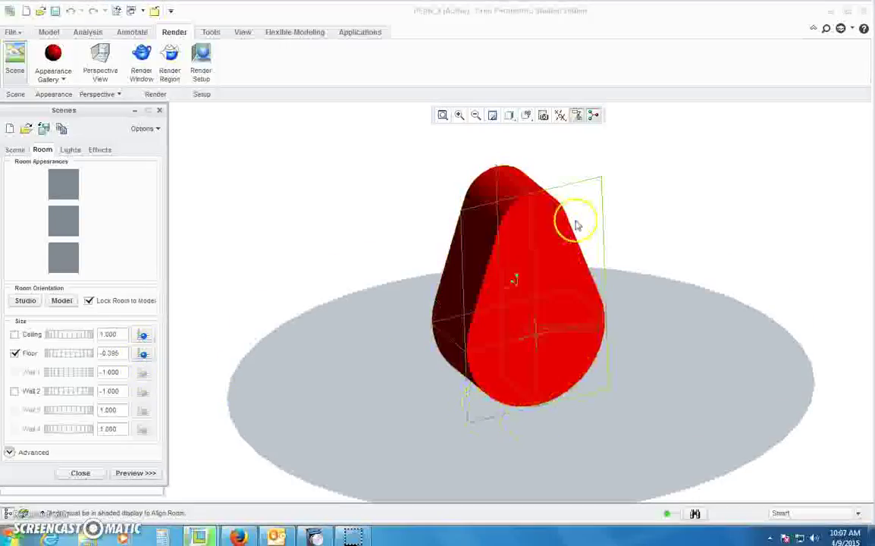
{"action": "left_click_drag", "start_coordinate": [603, 268], "coordinate": [620, 339]}
{"action": "mouse_move", "coordinate": [620, 339]}
{"action": "middle_mouse_down"}
{"action": "mouse_move", "coordinate": [624, 350]}
{"action": "mouse_move", "coordinate": [625, 338]}
{"action": "mouse_move", "coordinate": [650, 336]}
{"action": "mouse_move", "coordinate": [634, 340]}
{"action": "middle_mouse_up"}
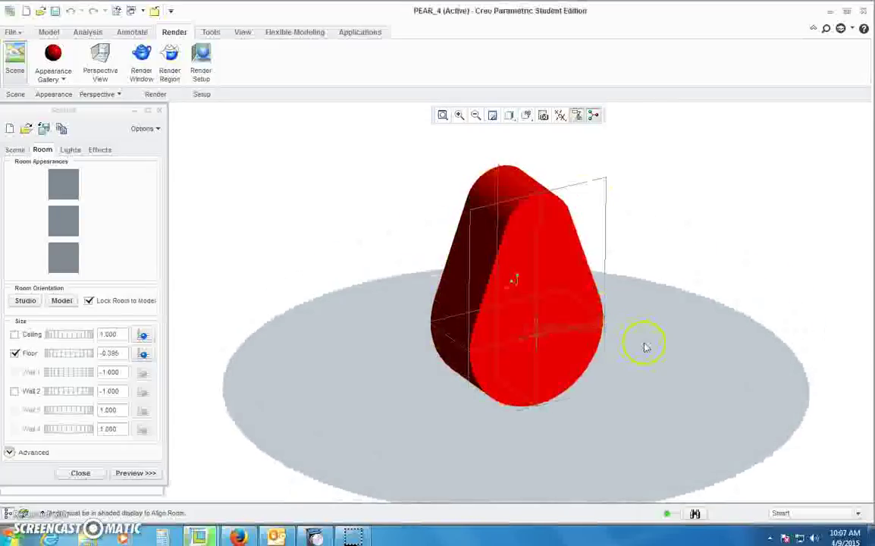
{"action": "middle_click_drag", "start_coordinate": [614, 251], "coordinate": [570, 196]}
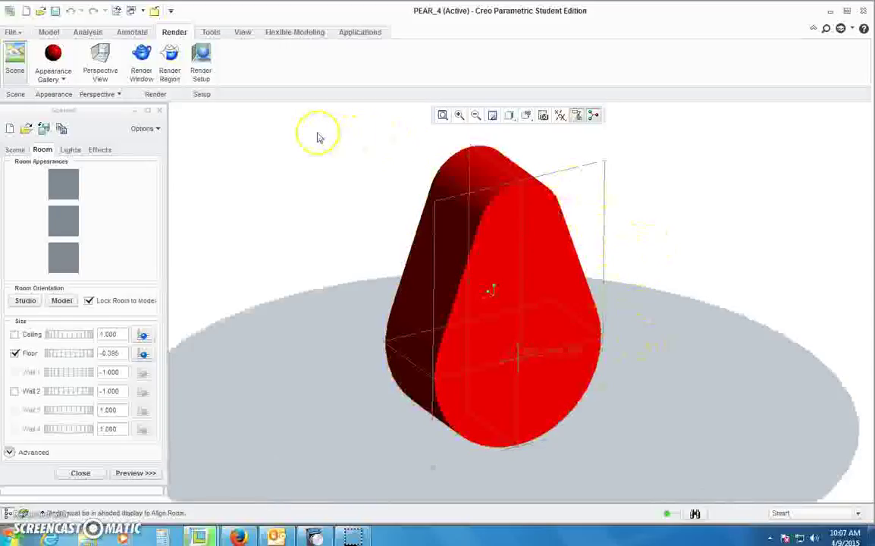
- Set both the anti-aliasing quality and the shadow accuracy to Maximum in the render setup
{"action": "left_click", "coordinate": [201, 56]}
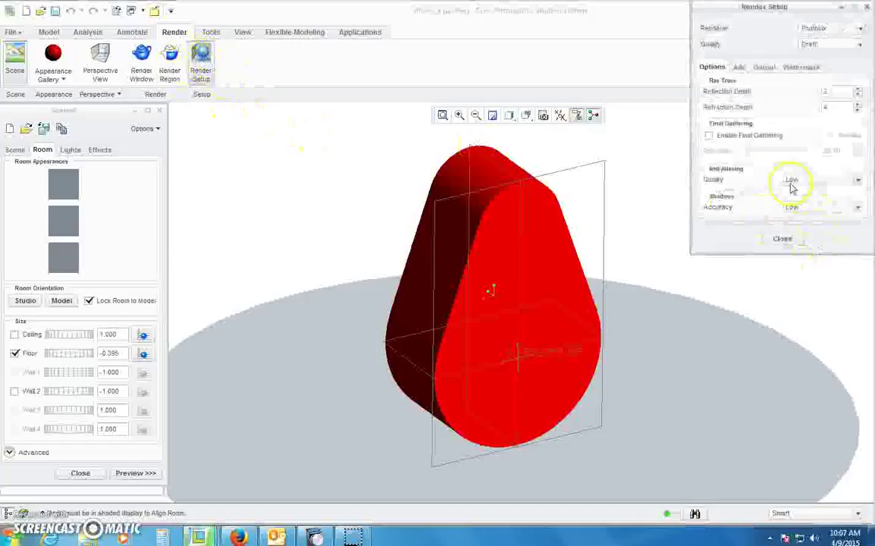
{"action": "left_click", "coordinate": [830, 181]}
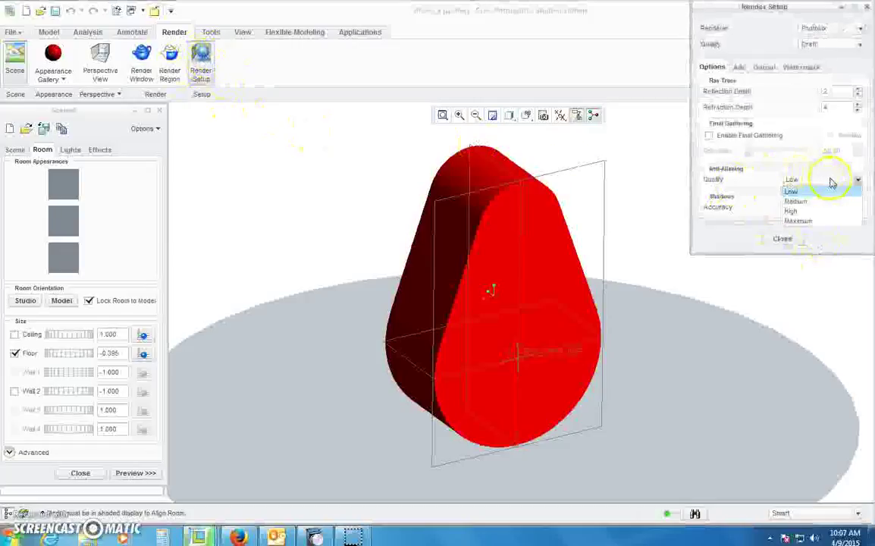
{"action": "left_click", "coordinate": [817, 221]}
{"action": "left_click", "coordinate": [808, 208]}
{"action": "left_click", "coordinate": [799, 247]}
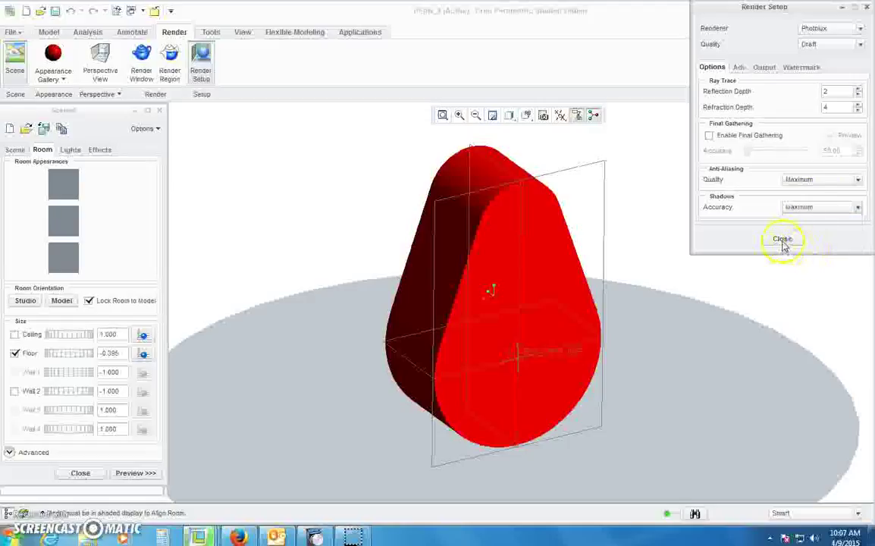
{"action": "left_click", "coordinate": [784, 240]}
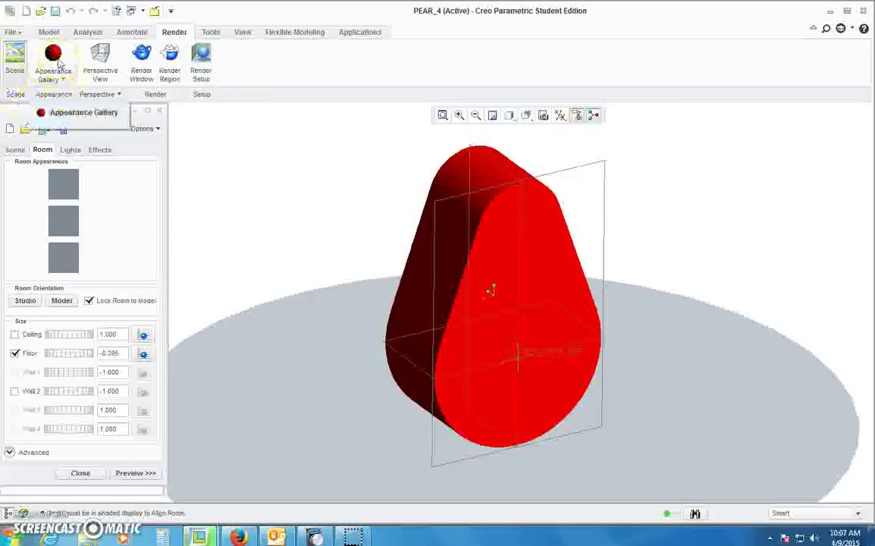
- Close the scene settings and render the full model window
{"action": "left_click", "coordinate": [81, 472]}
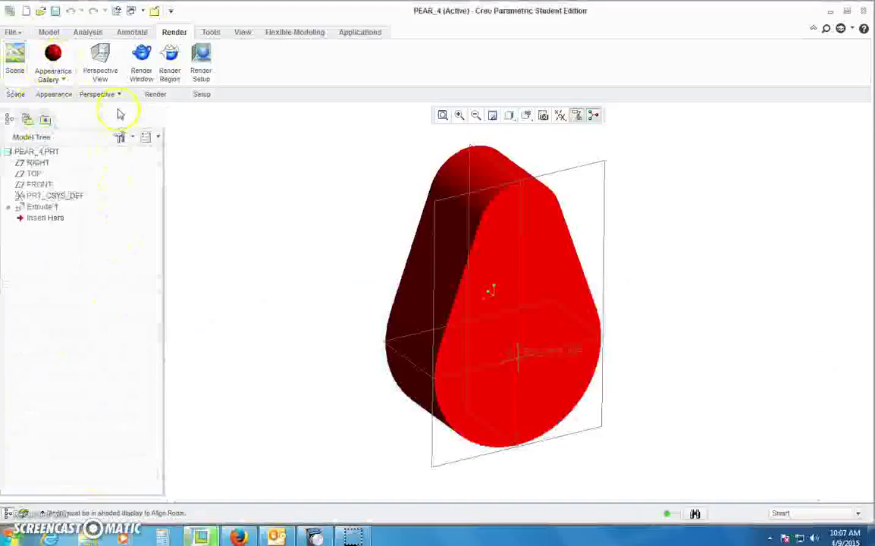
{"action": "left_click", "coordinate": [142, 60]}
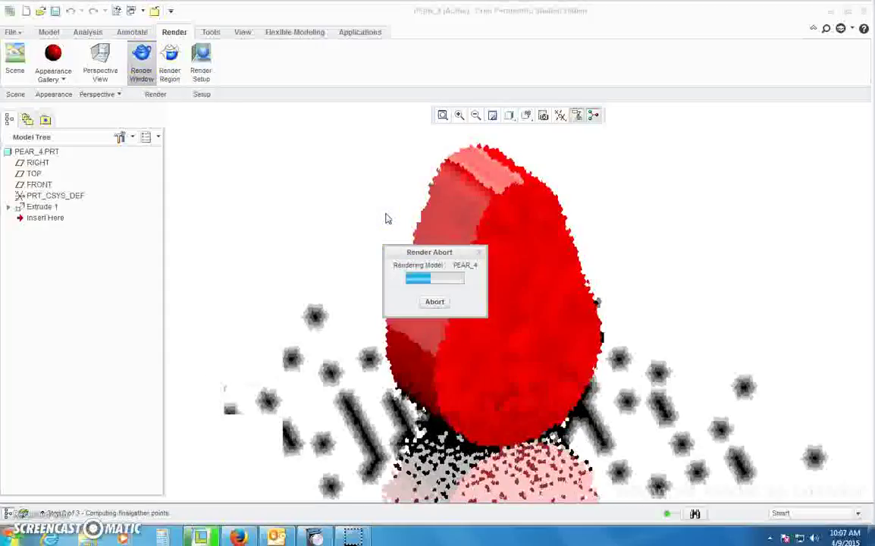
{"action": "left_click", "coordinate": [410, 199]}
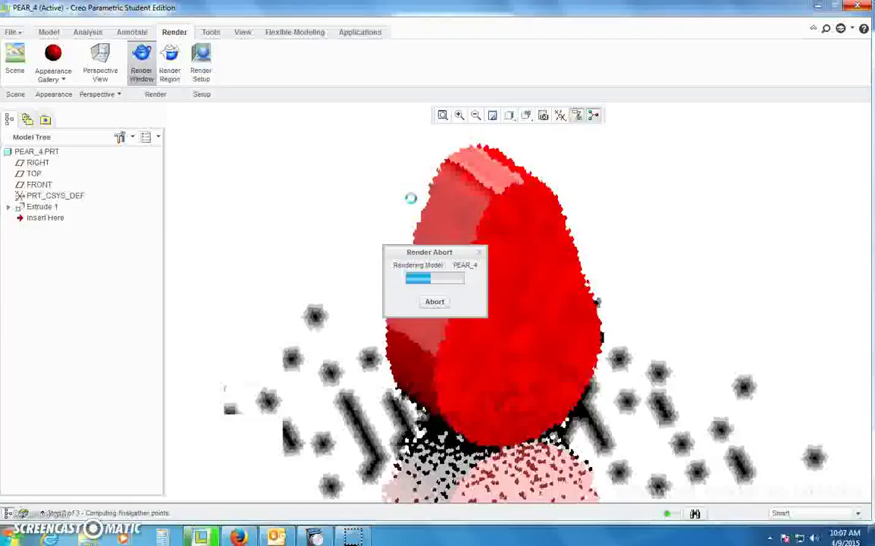
{"action": "left_click", "coordinate": [472, 203]}
{"action": "left_click", "coordinate": [530, 209]}
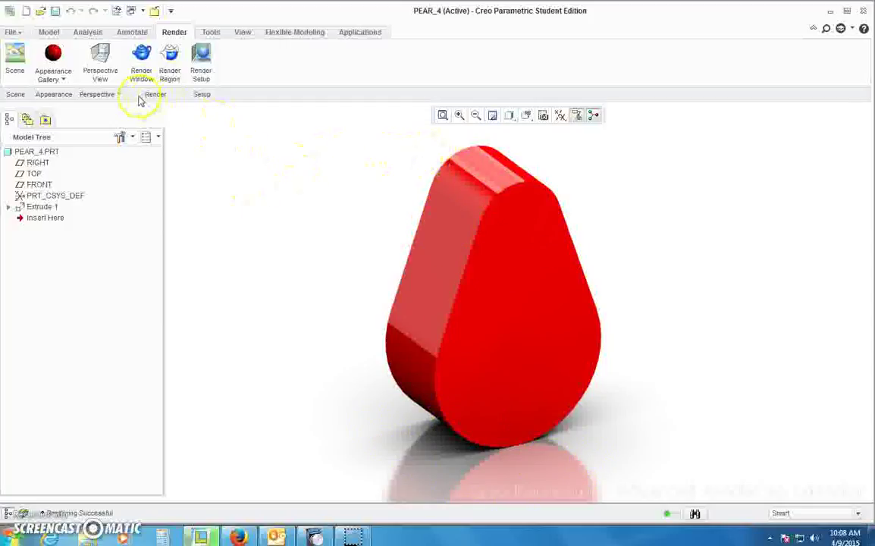
- Start saving a copy of the rendered view with JPEG (*.jpg) as the file type
{"action": "left_click", "coordinate": [11, 34]}
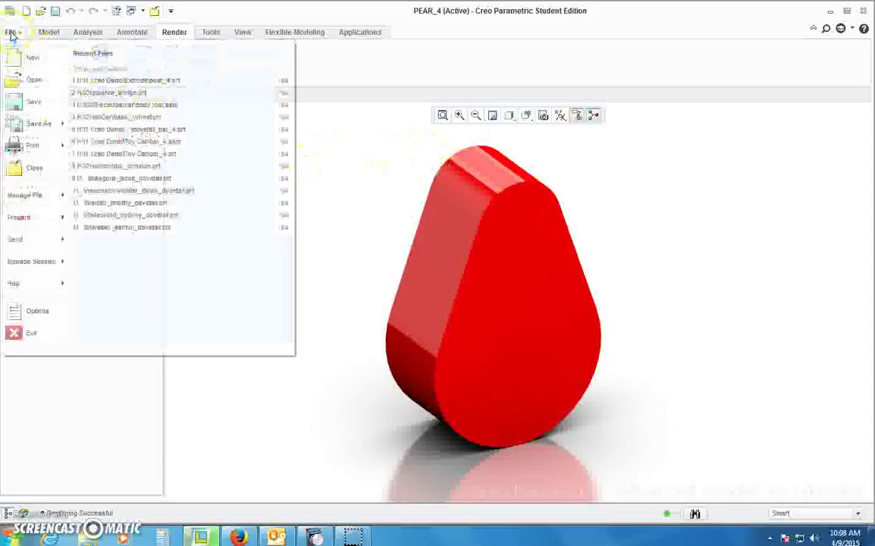
{"action": "mouse_move", "coordinate": [33, 125]}
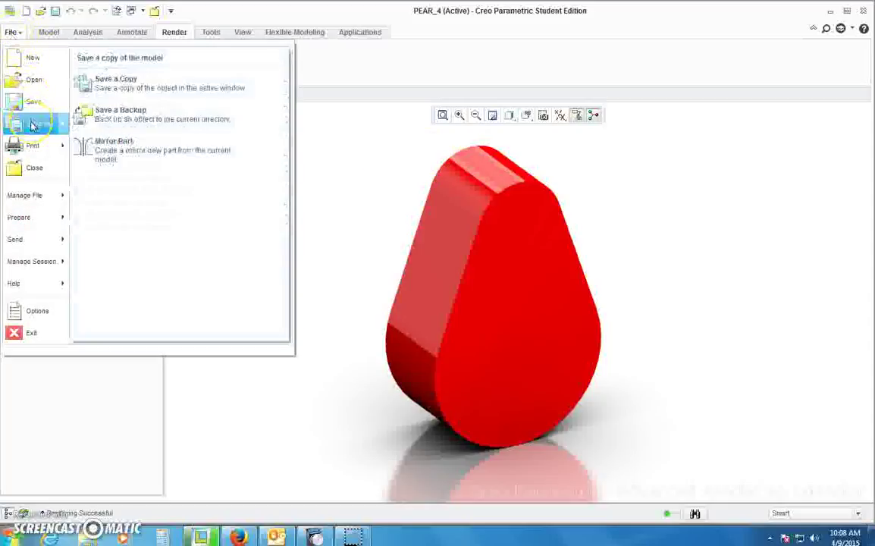
{"action": "left_click", "coordinate": [114, 88]}
{"action": "left_click", "coordinate": [311, 388]}
{"action": "left_click", "coordinate": [297, 394]}
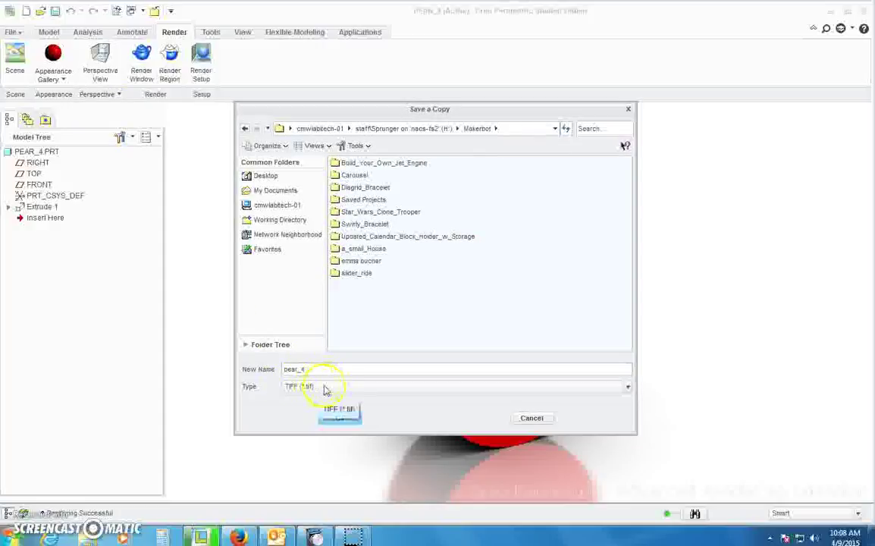
{"action": "left_click", "coordinate": [626, 388]}
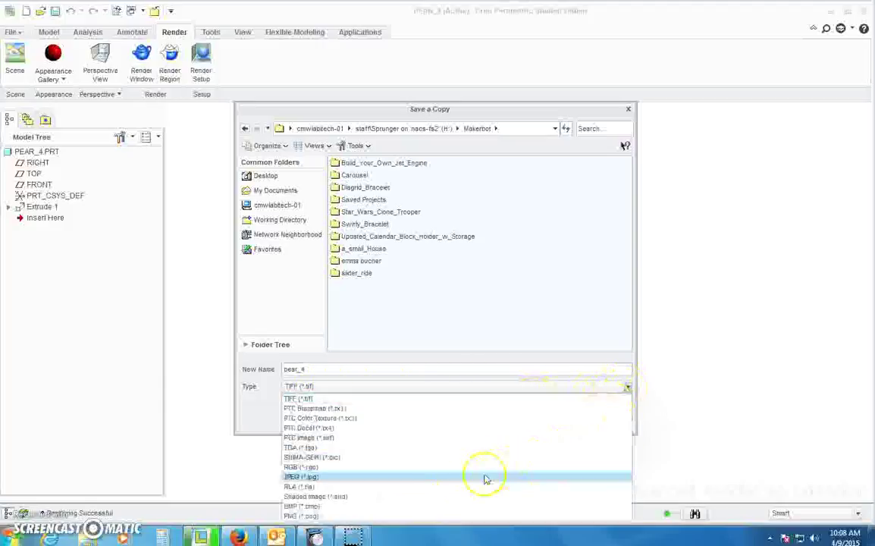
{"action": "left_click", "coordinate": [323, 482]}
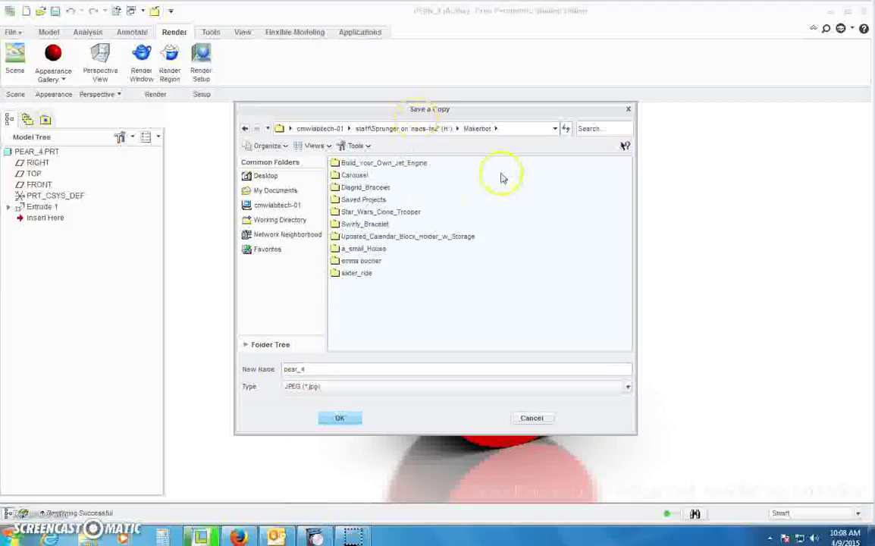
- Save the pear_4 JPEG in the Extrude folder inside Creo Demo on the H: drive
{"action": "left_click", "coordinate": [276, 204]}
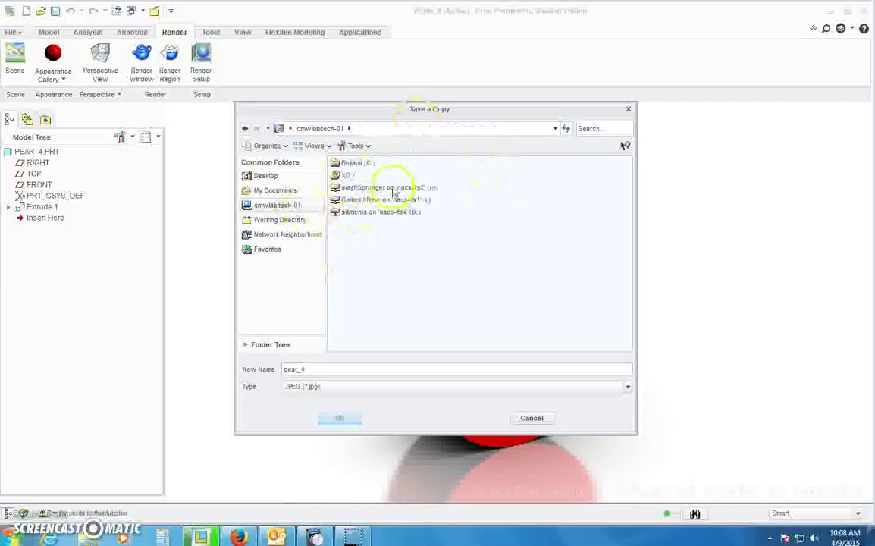
{"action": "double_click", "coordinate": [376, 188]}
{"action": "double_click", "coordinate": [369, 165]}
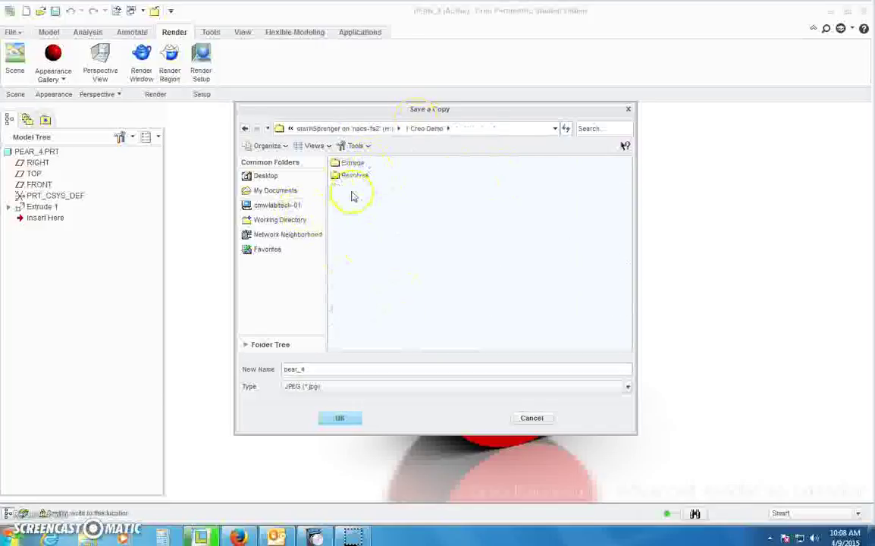
{"action": "double_click", "coordinate": [357, 164]}
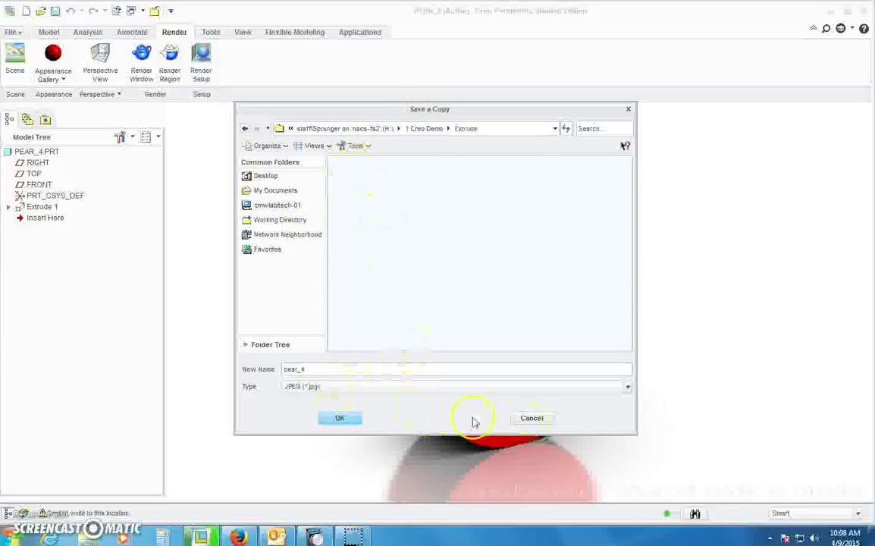
{"action": "left_click", "coordinate": [341, 420]}
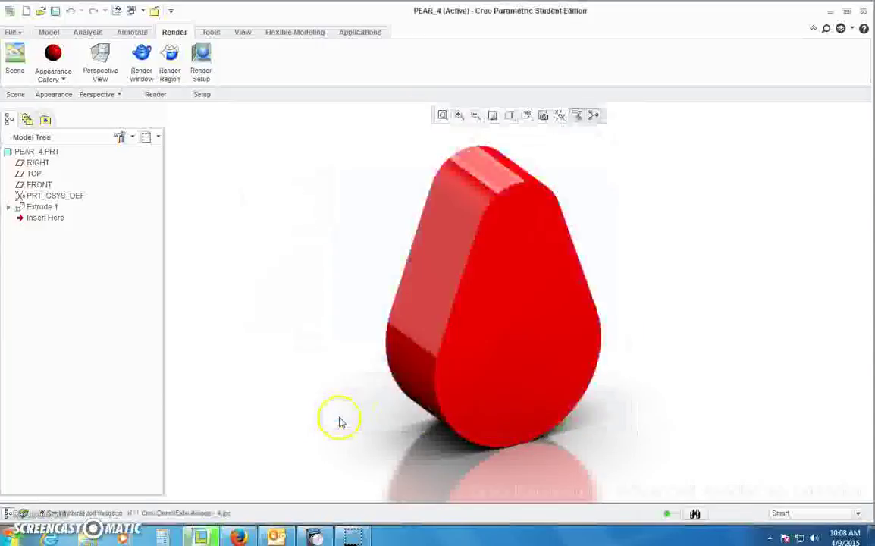